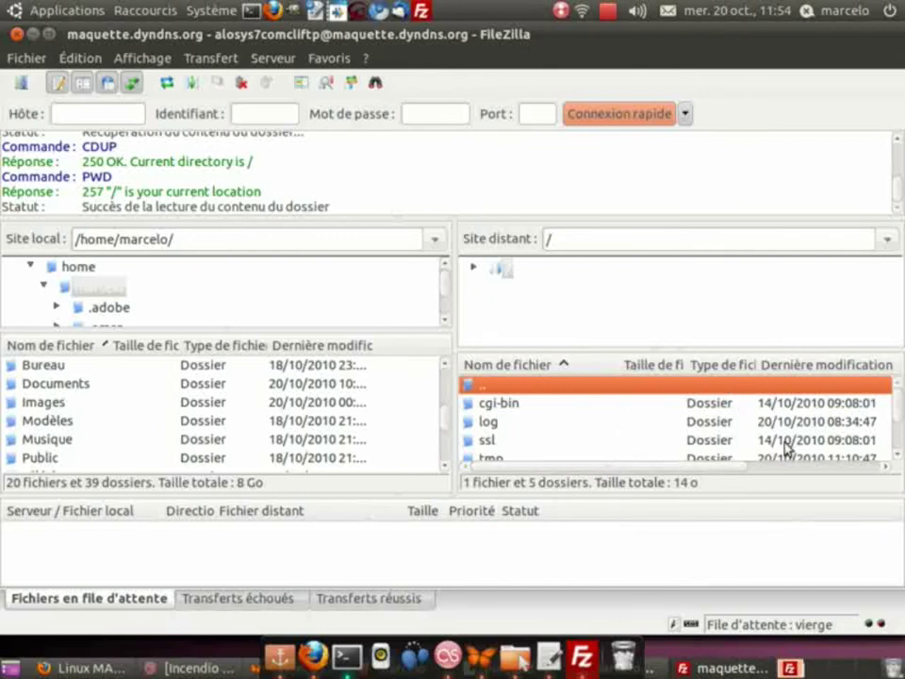
Step: Open the web folder at the root of the remote site
click(894, 459)
click(894, 460)
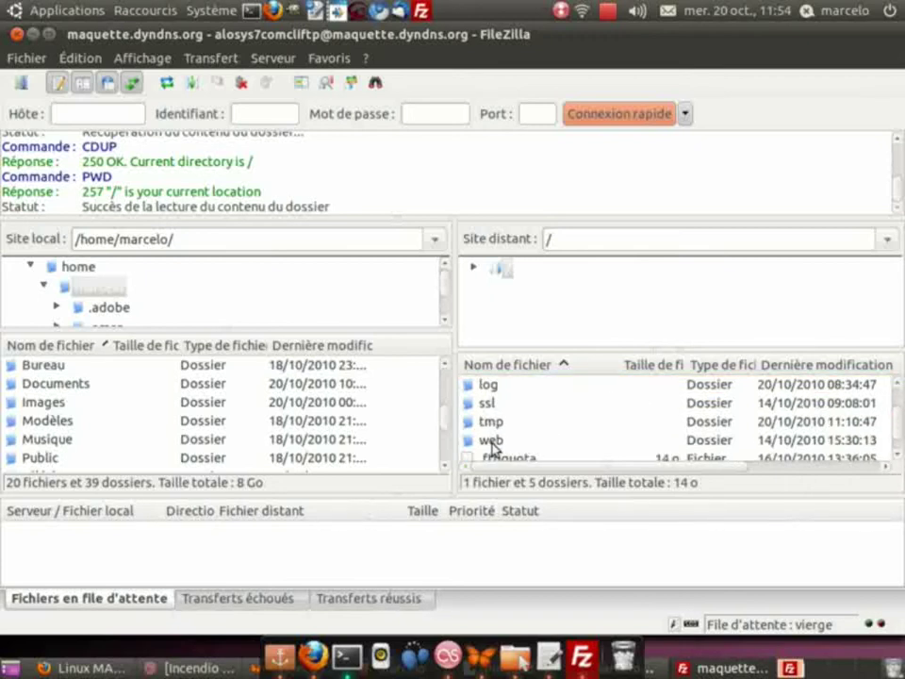
click(492, 440)
double_click(492, 441)
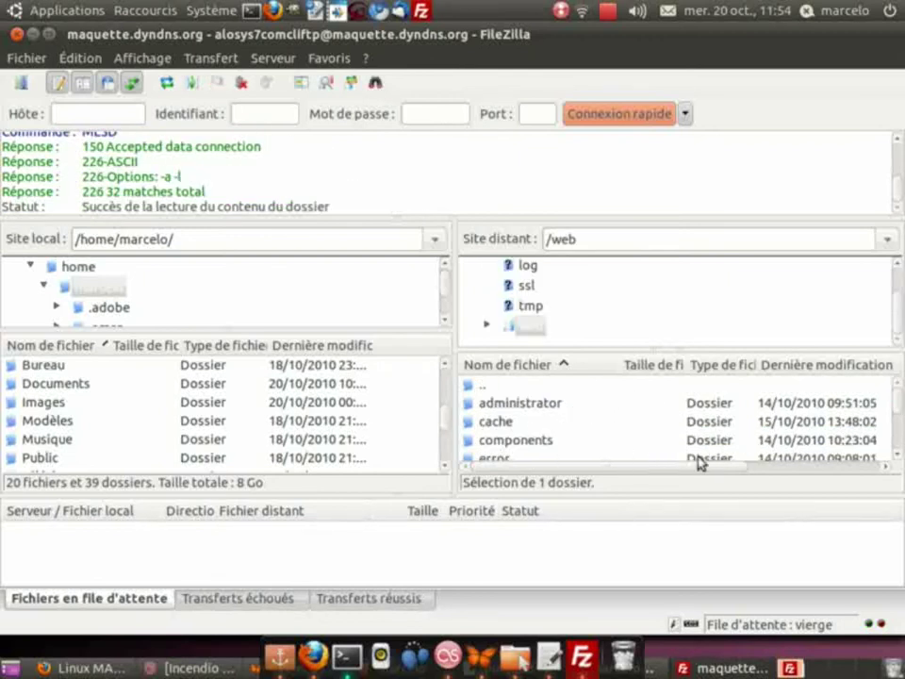
Step: Look through the folders and files inside the remote /web directory
click(898, 457)
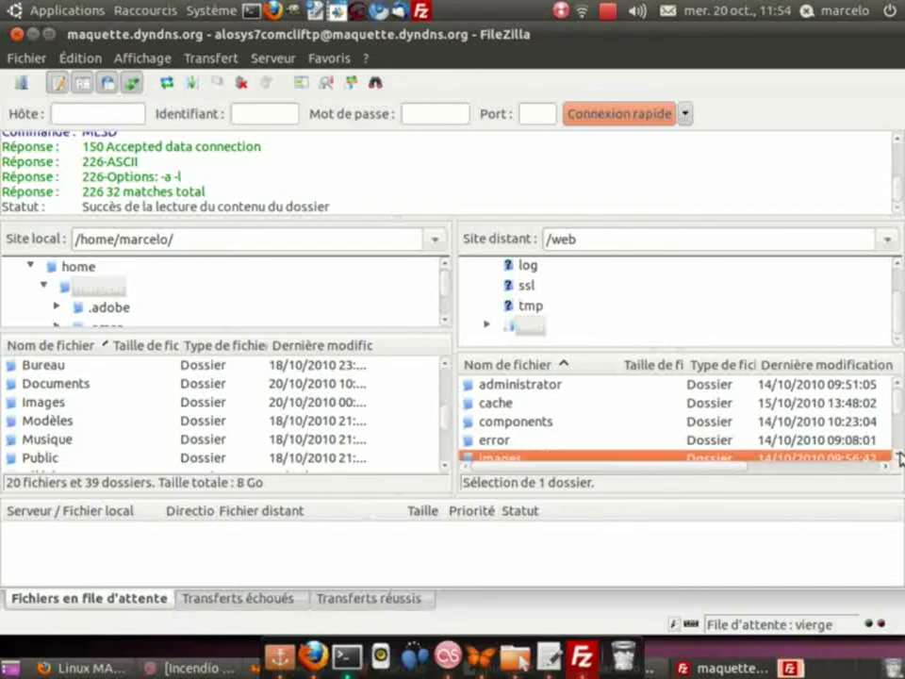
click(899, 457)
click(899, 458)
click(899, 457)
click(899, 458)
click(899, 457)
click(899, 458)
click(899, 458)
click(899, 458)
click(899, 458)
click(899, 457)
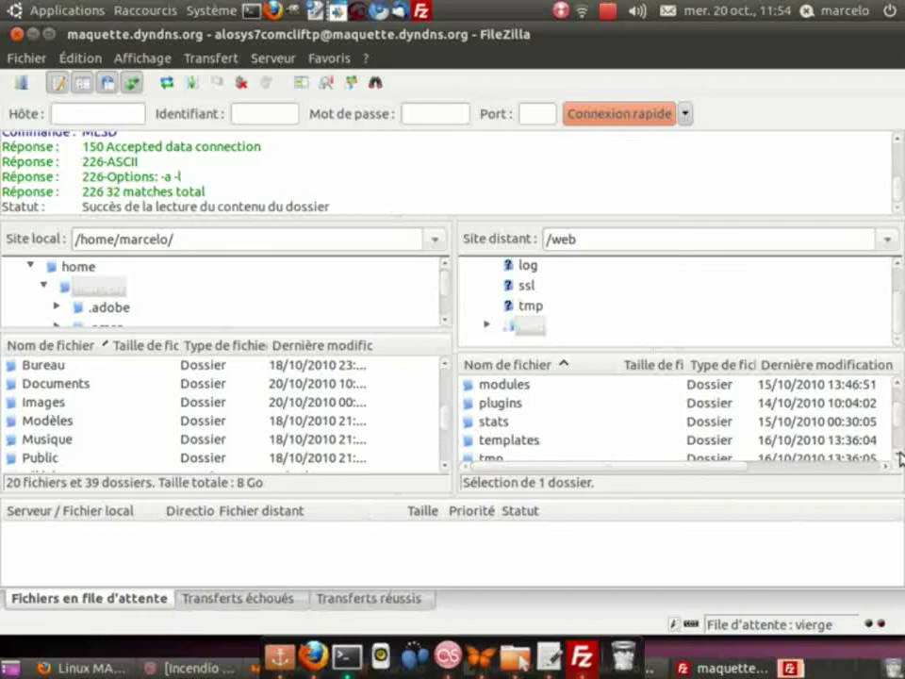
click(899, 457)
click(899, 457)
click(899, 458)
click(899, 457)
click(898, 458)
click(899, 458)
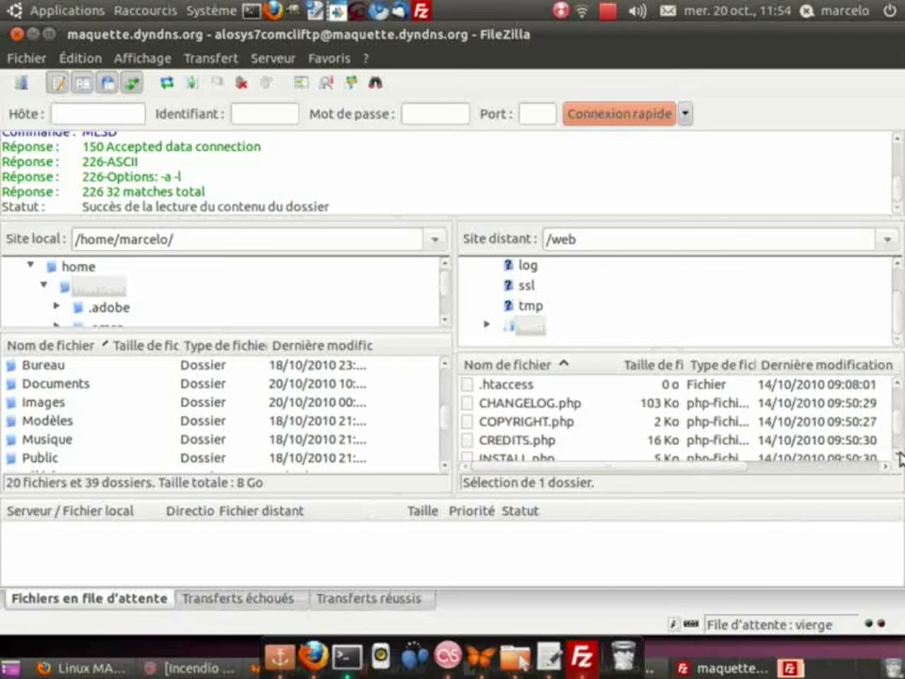
click(899, 383)
click(899, 383)
click(899, 383)
scroll(901, 386, up, 5)
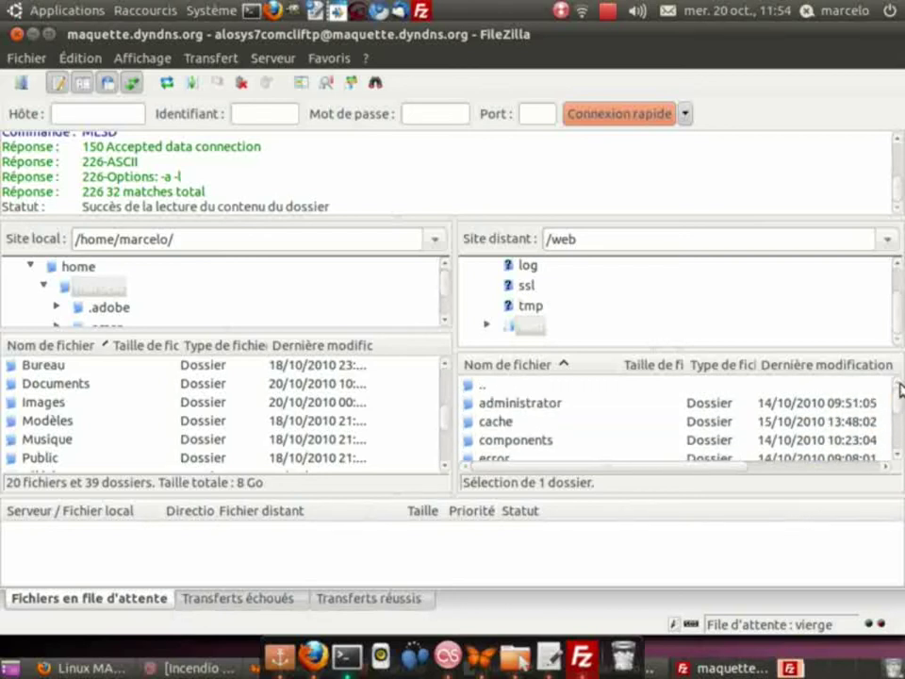
Step: Create a new folder named sauvegardes inside the remote /web directory
click(544, 389)
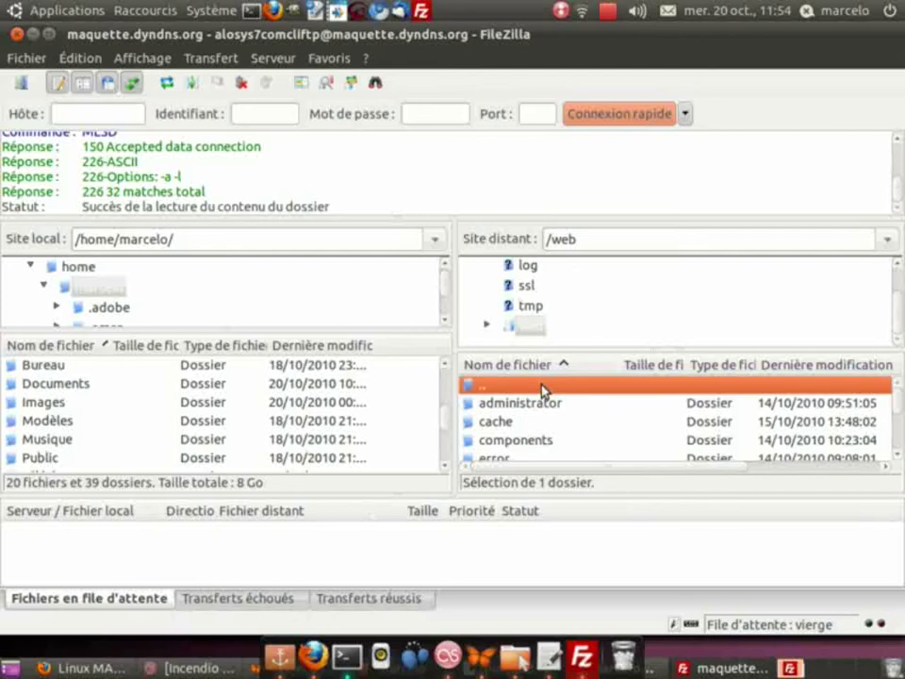
right_click(544, 388)
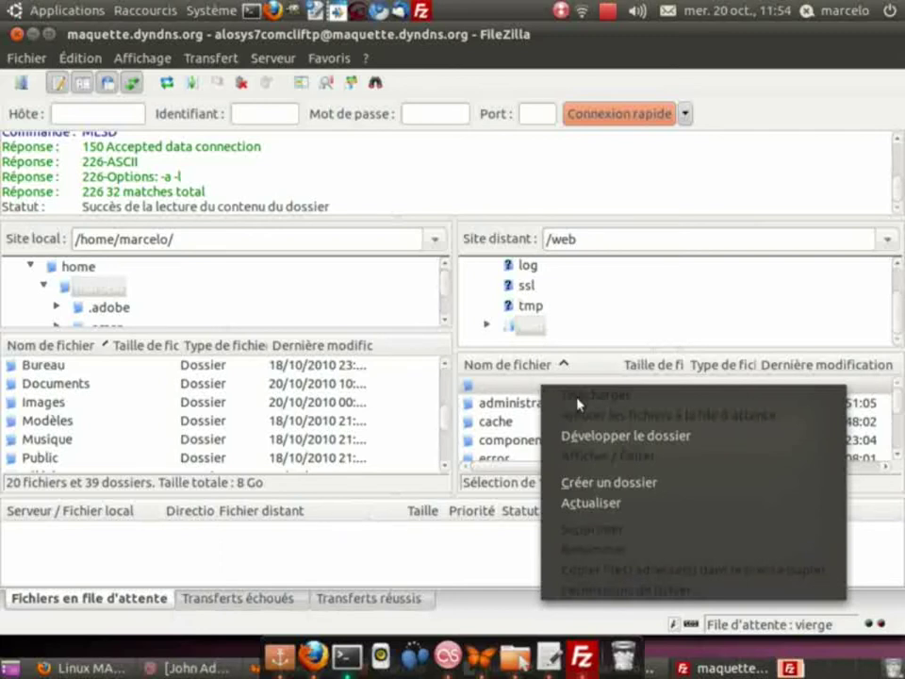
click(614, 483)
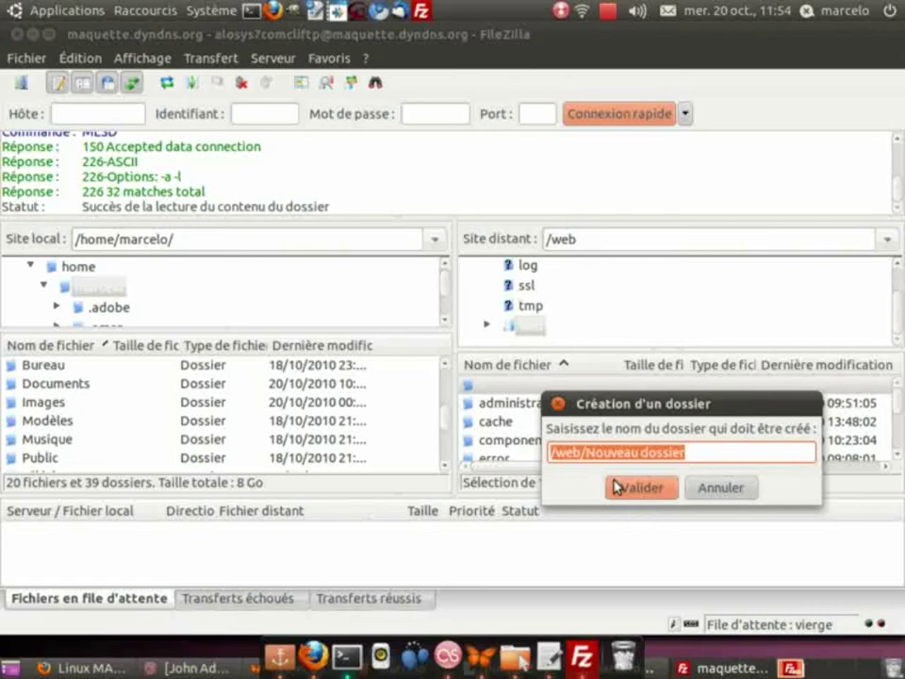
click(603, 452)
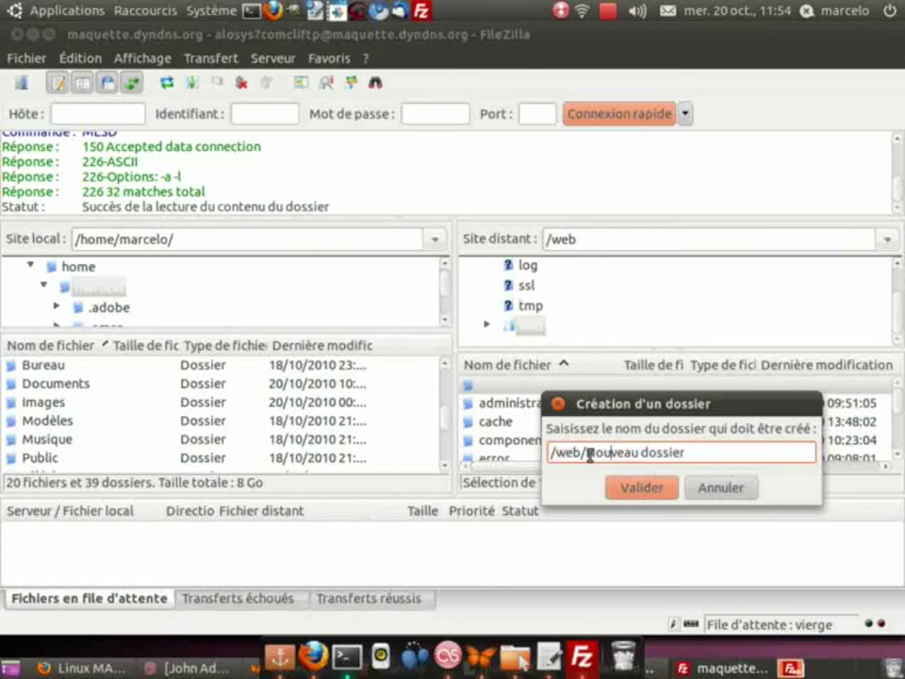
drag(589, 454, 723, 449)
text(sauveg)
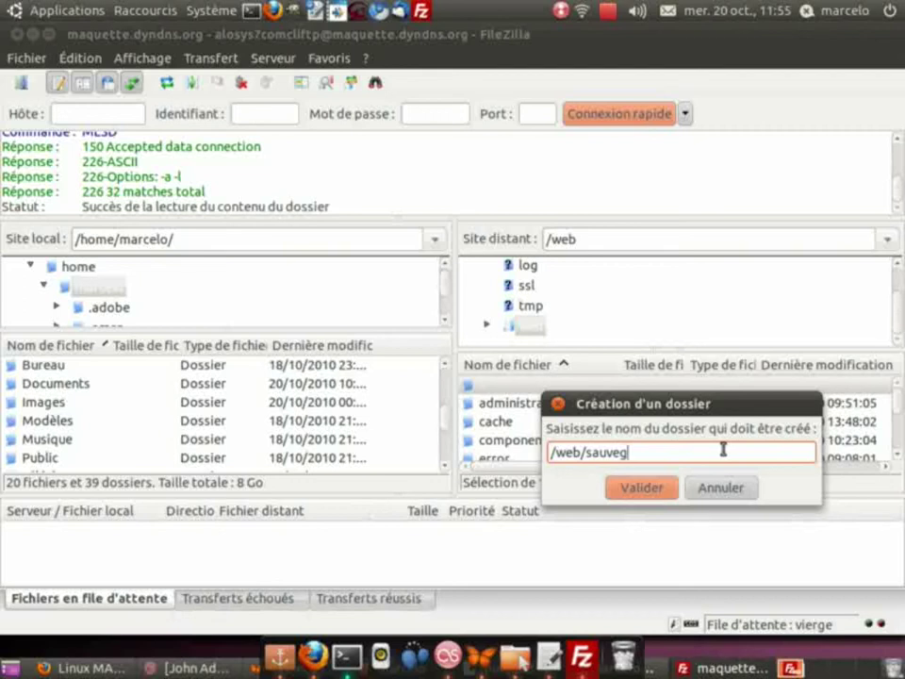
text(ardes)
click(651, 486)
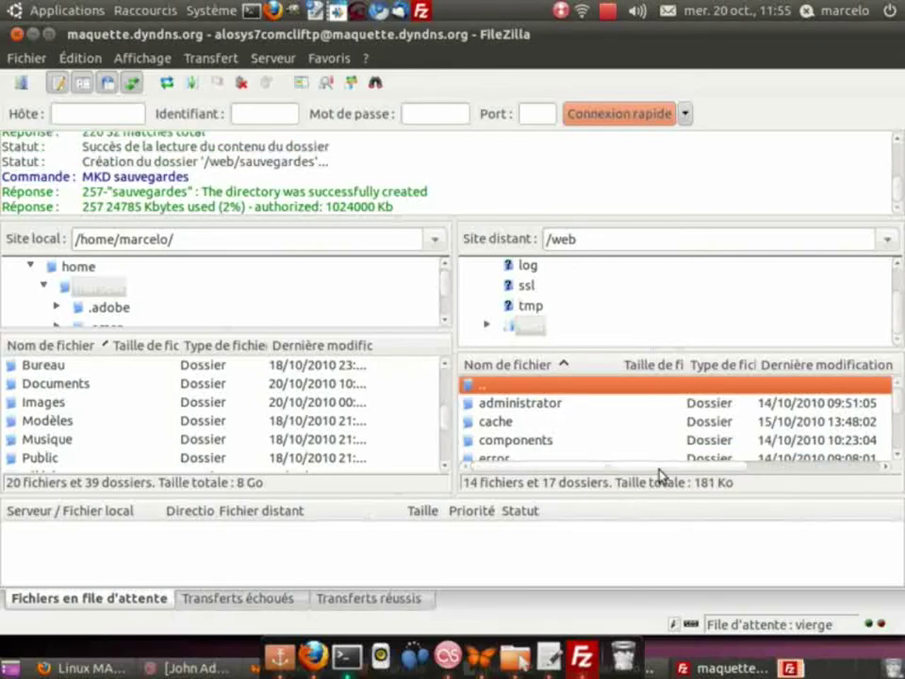
Step: Set the sauvegardes folder's permissions to 777, with recursion into subfolders applied to all files and folders
click(899, 458)
click(900, 458)
click(900, 459)
click(900, 459)
click(900, 459)
click(900, 458)
click(900, 459)
click(900, 459)
click(899, 458)
click(900, 458)
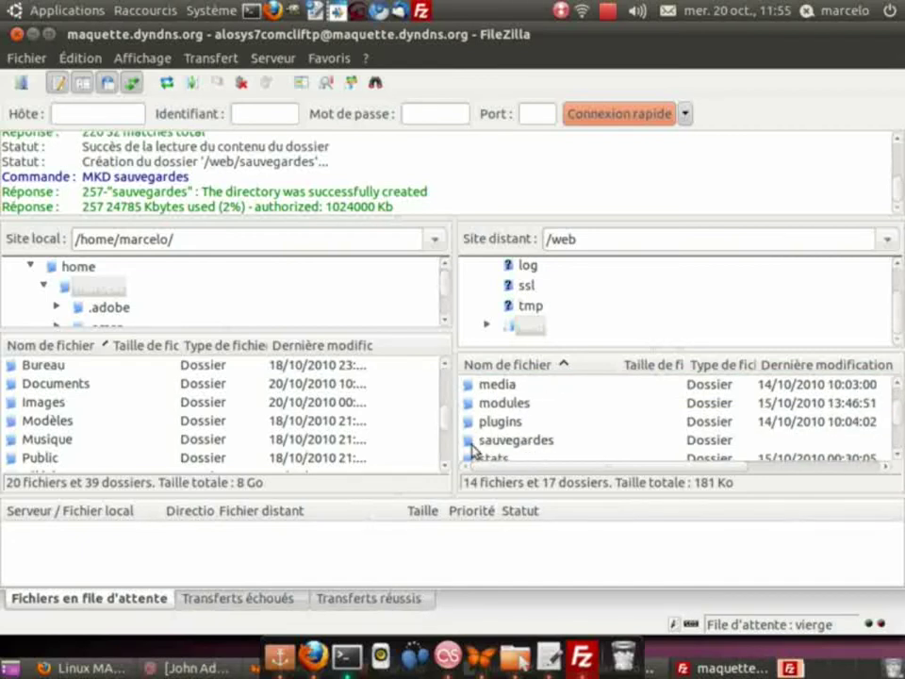
click(486, 443)
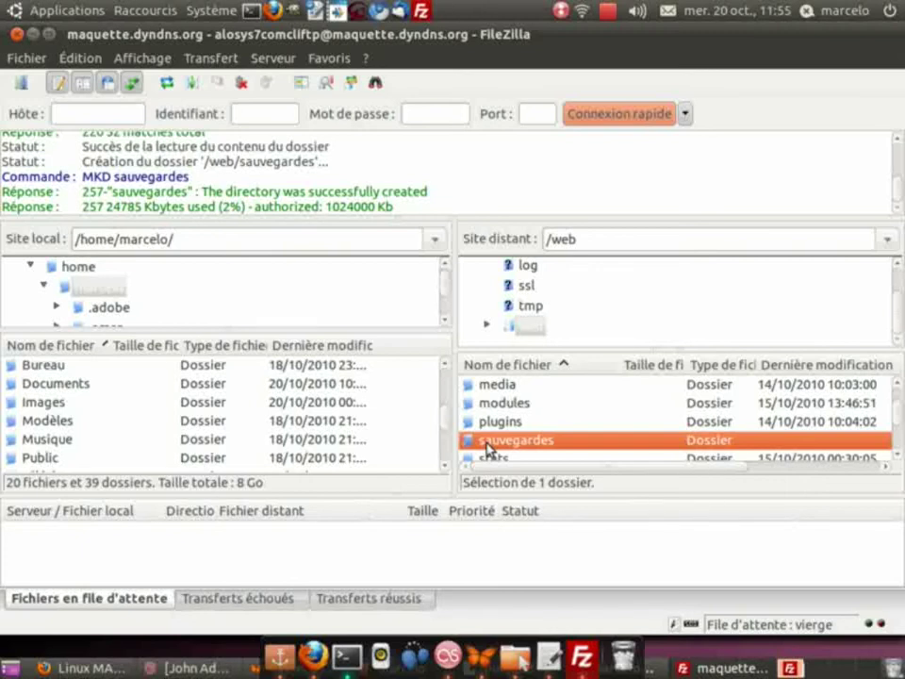
right_click(488, 449)
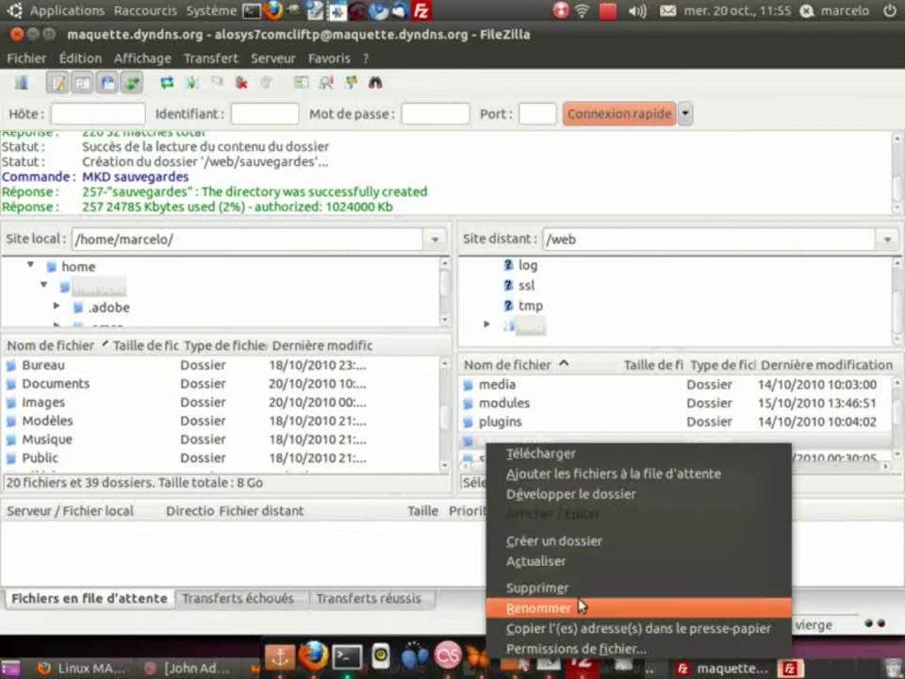
click(592, 650)
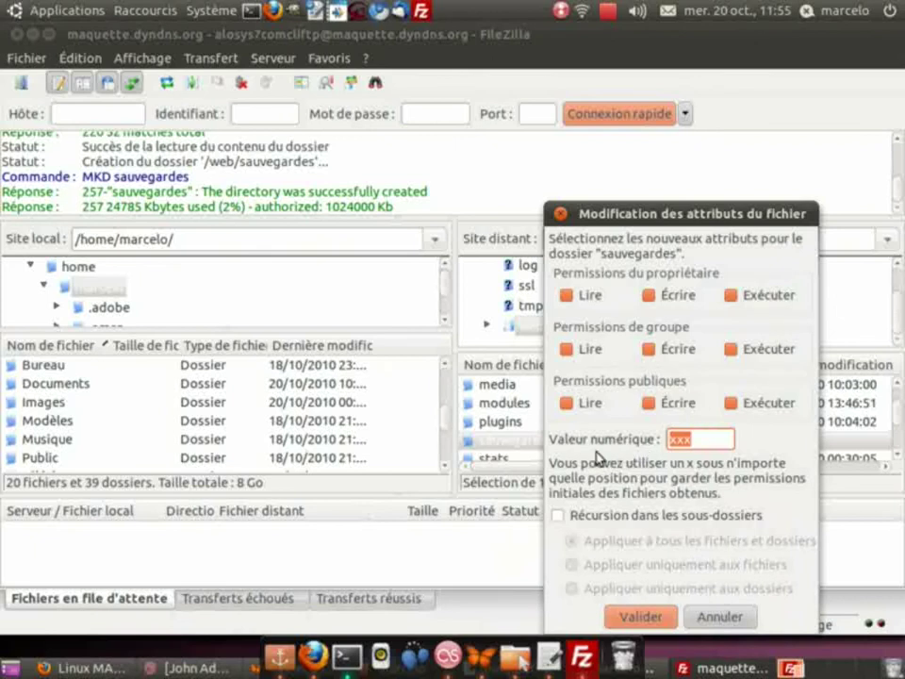
text(777)
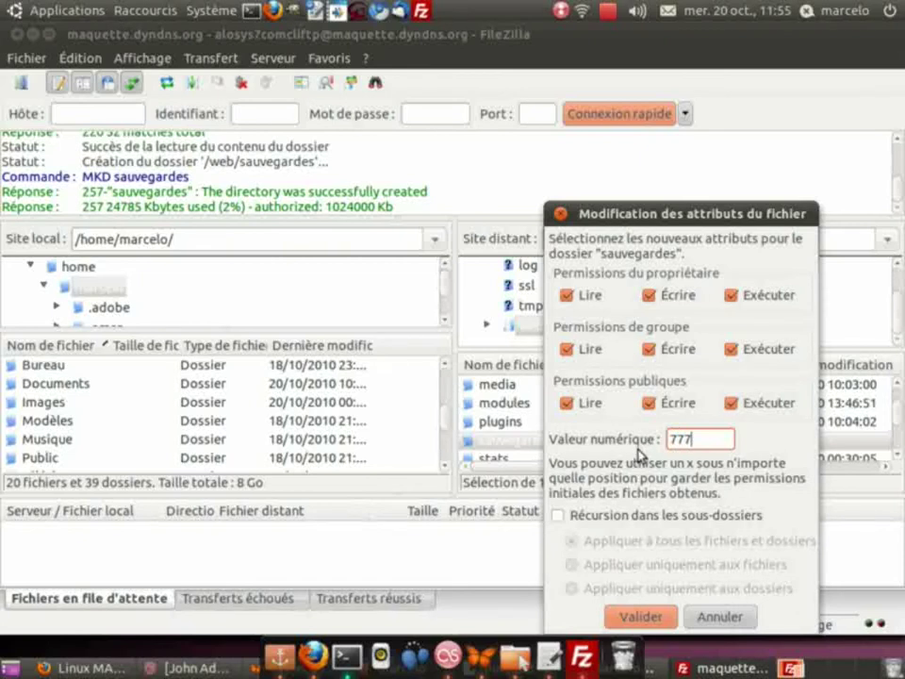
click(559, 516)
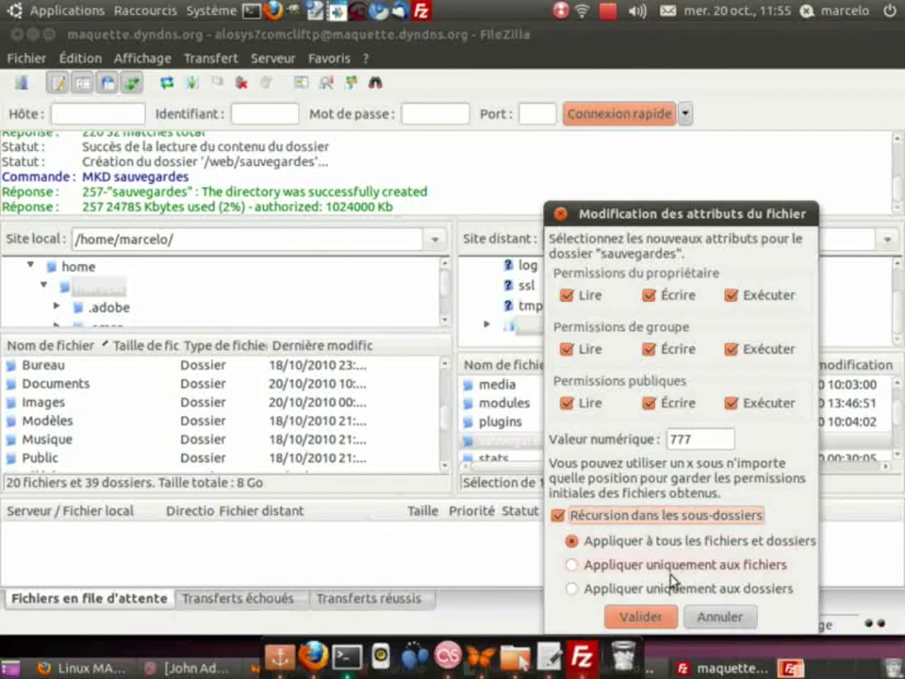
click(662, 618)
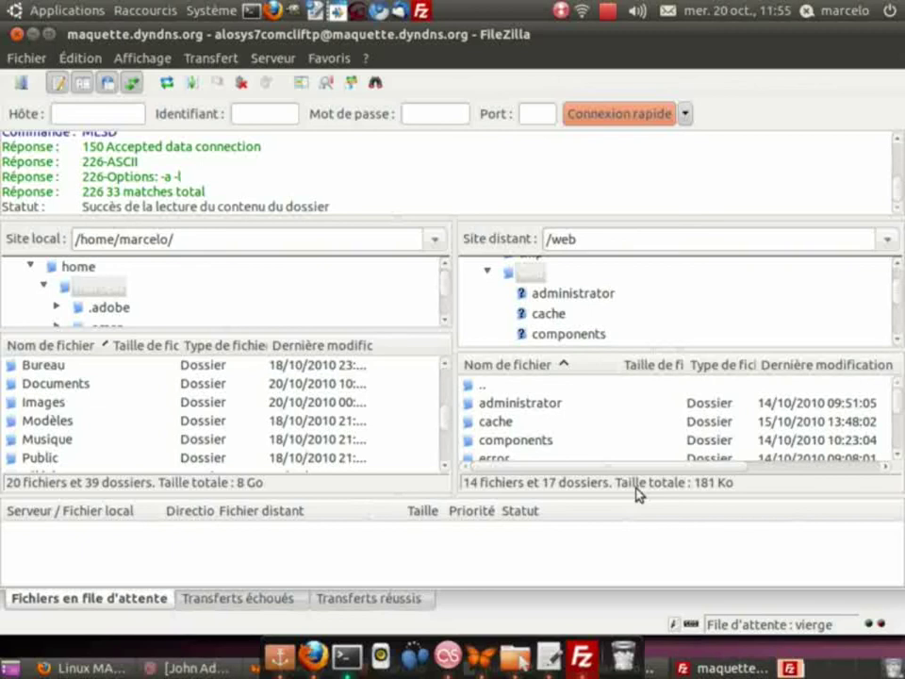
Step: Check the permissions listed for the sauvegardes folder in the remote /web directory
click(899, 458)
scroll(900, 458, down, 5)
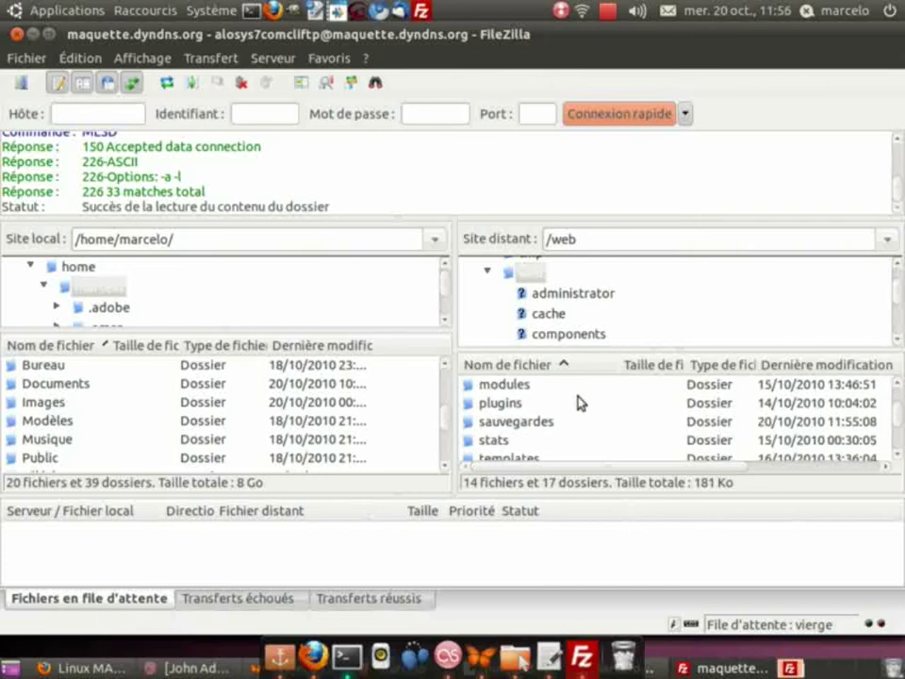
click(583, 422)
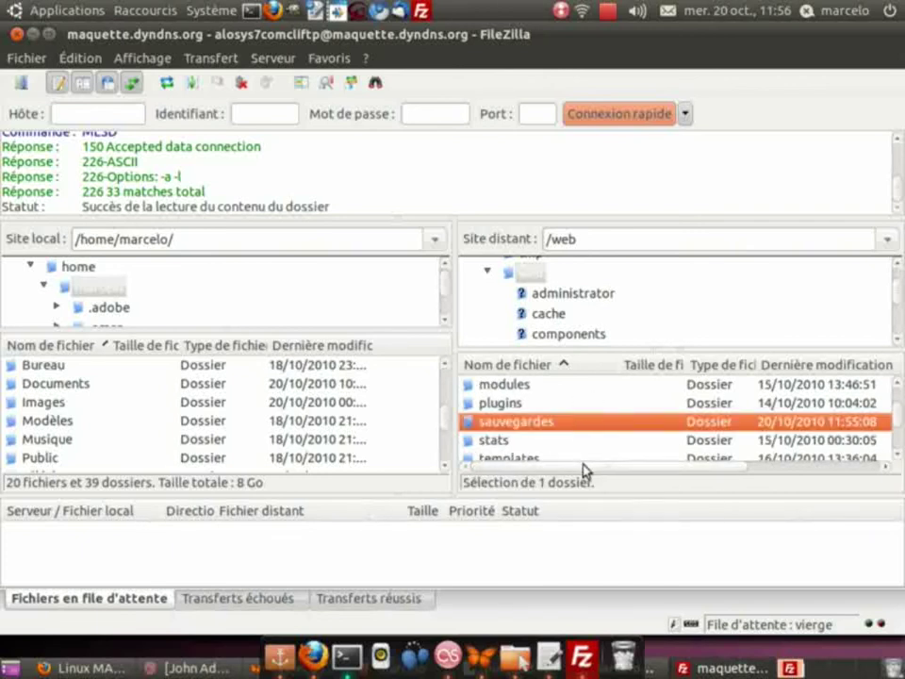
drag(586, 470, 741, 466)
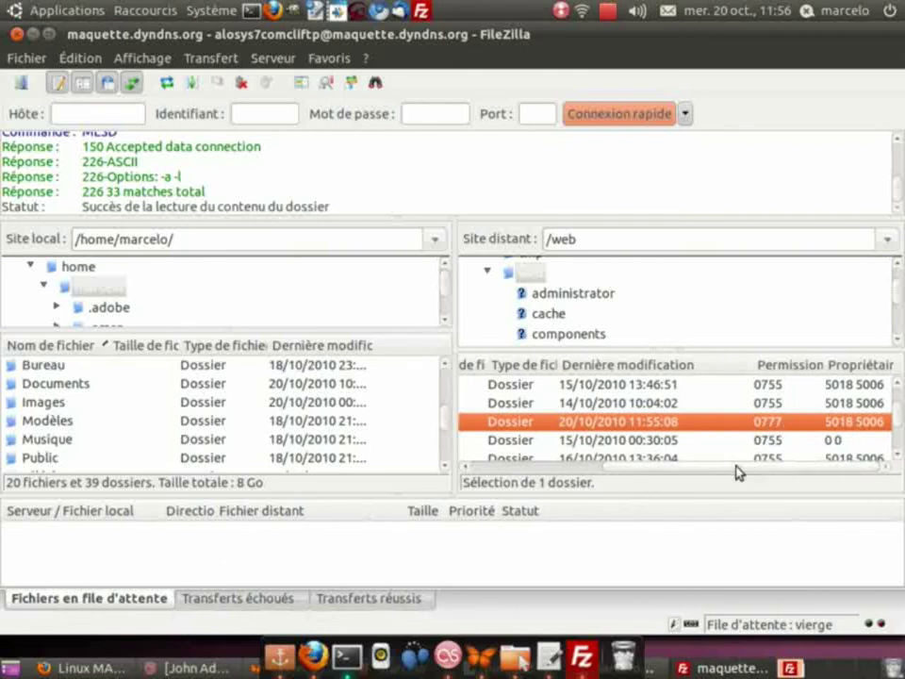
drag(734, 470, 559, 463)
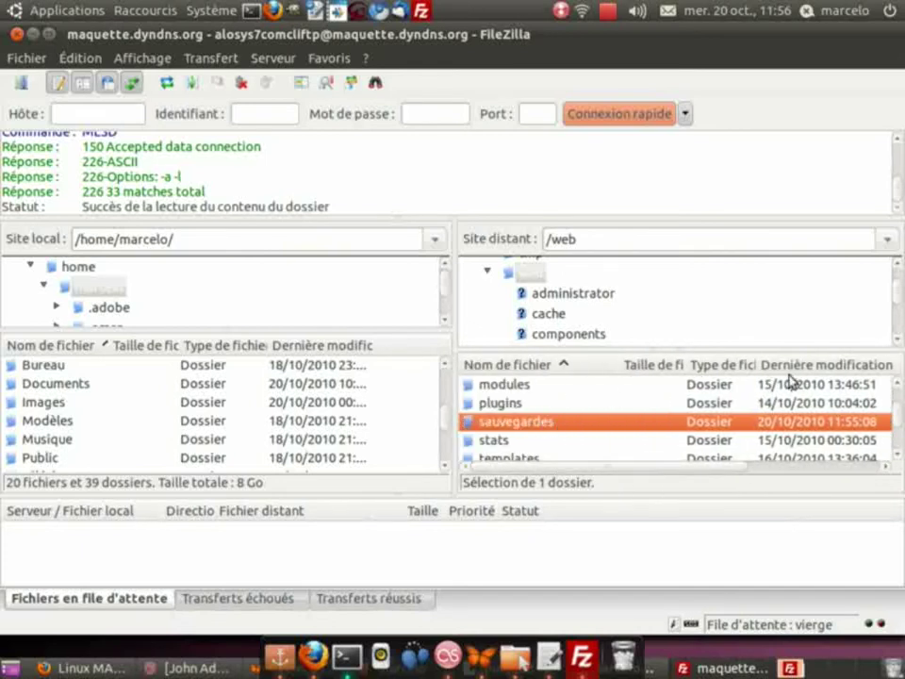
Step: Open the images folder inside the remote /web directory
click(899, 385)
click(899, 385)
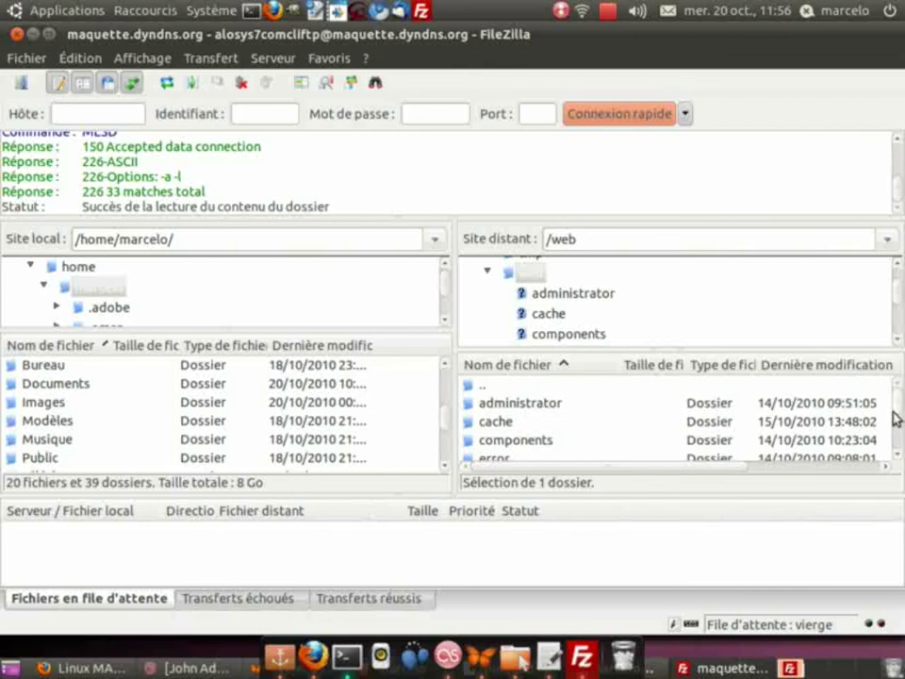
click(899, 460)
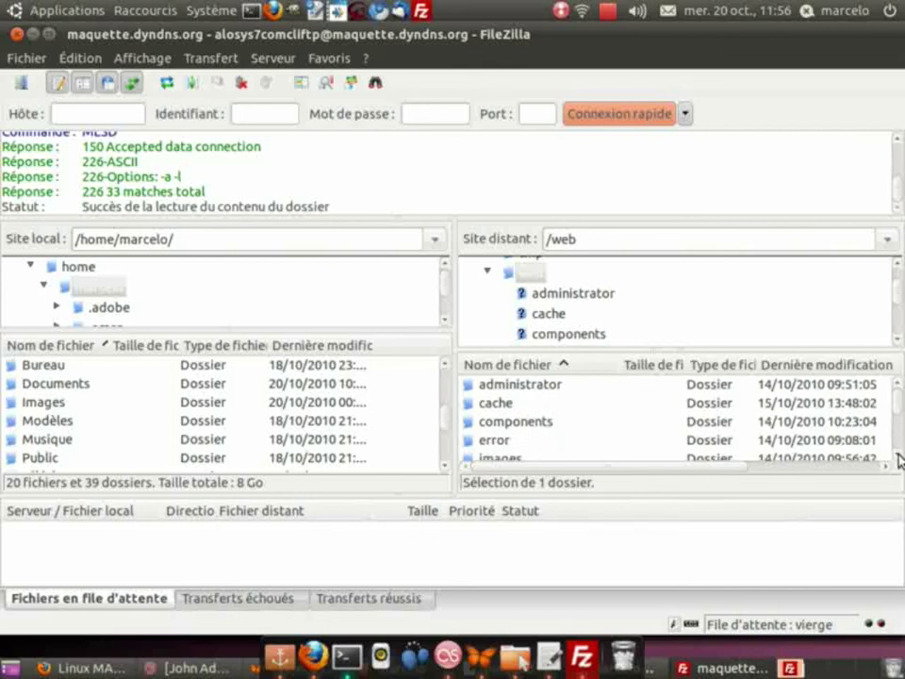
click(899, 460)
click(899, 460)
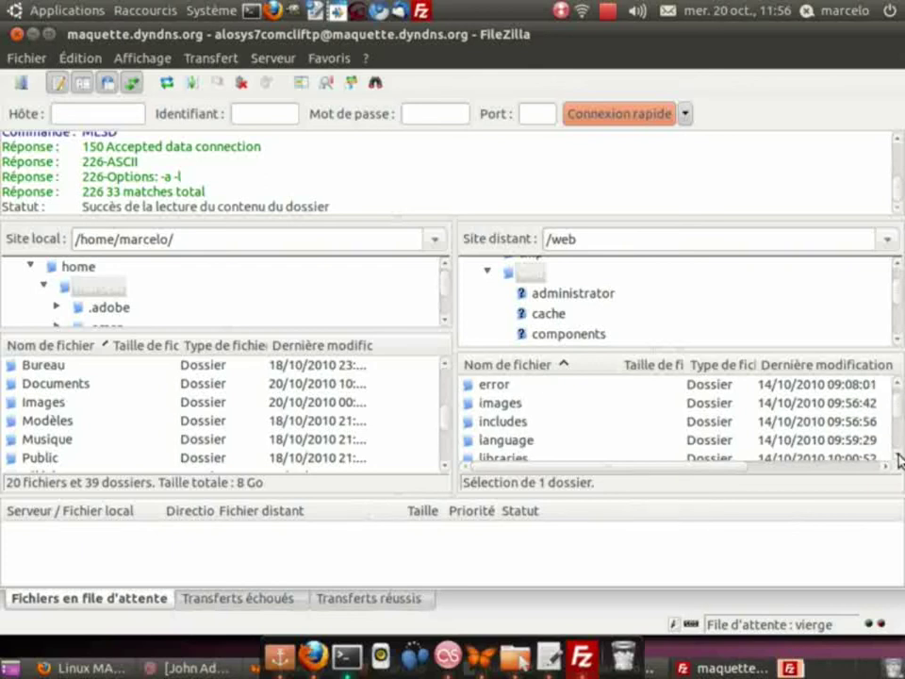
click(511, 408)
double_click(510, 408)
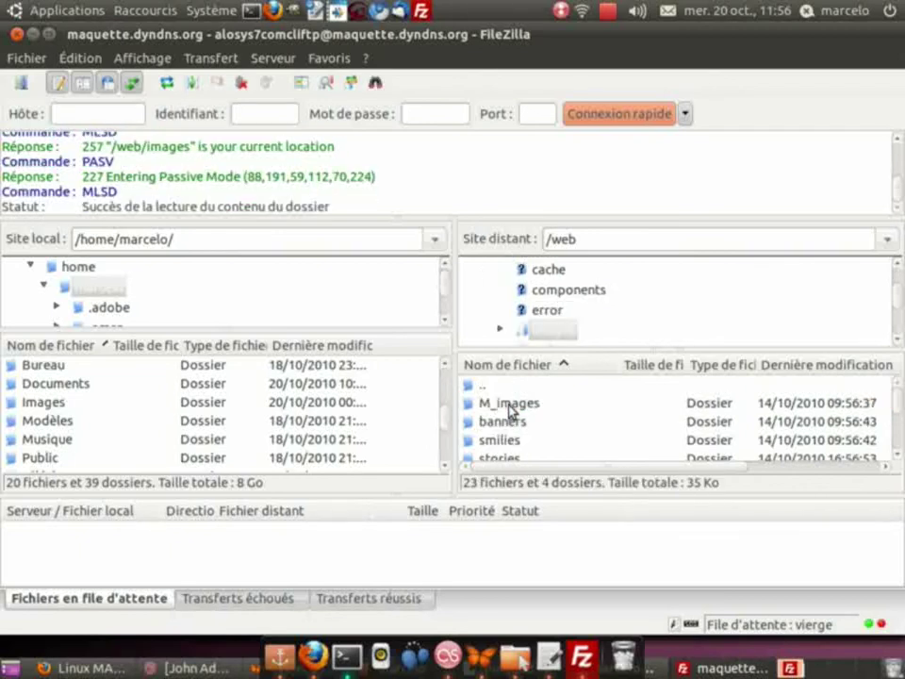
Step: Open the stories subfolder of the remote images folder and view its files
click(897, 455)
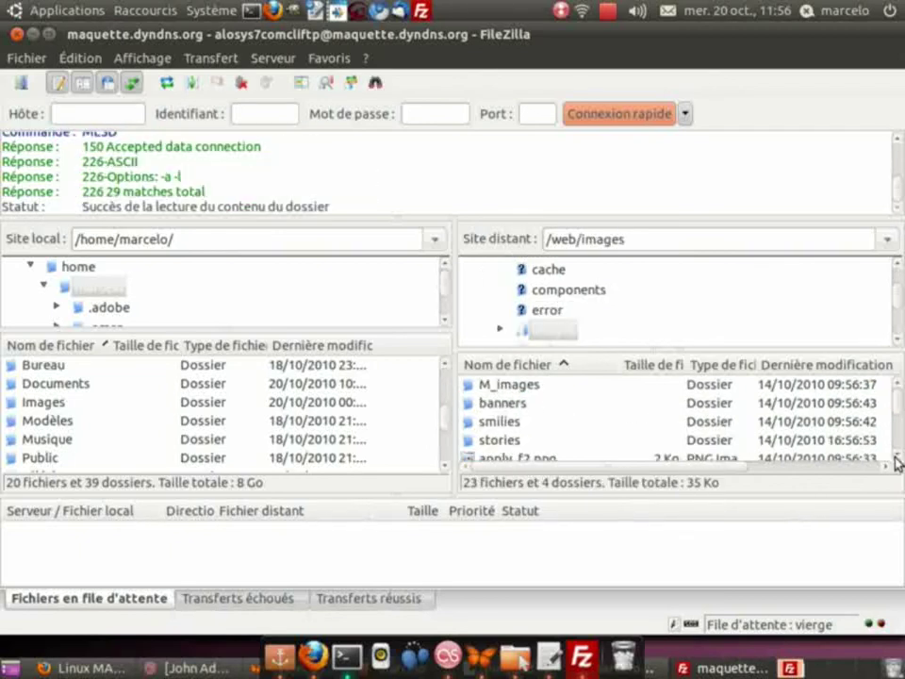
click(509, 447)
double_click(509, 443)
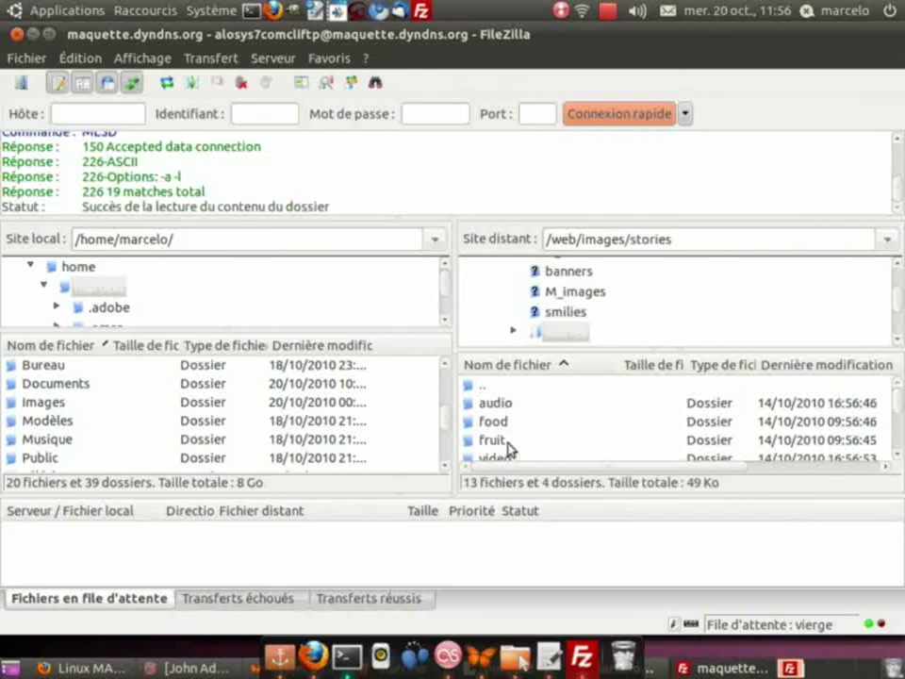
click(895, 456)
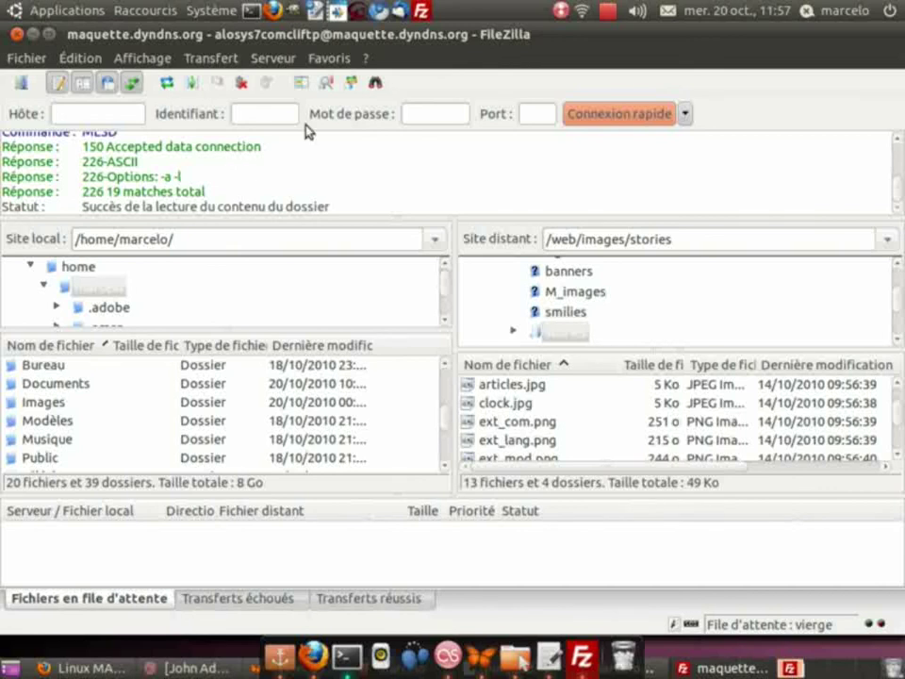
click(608, 11)
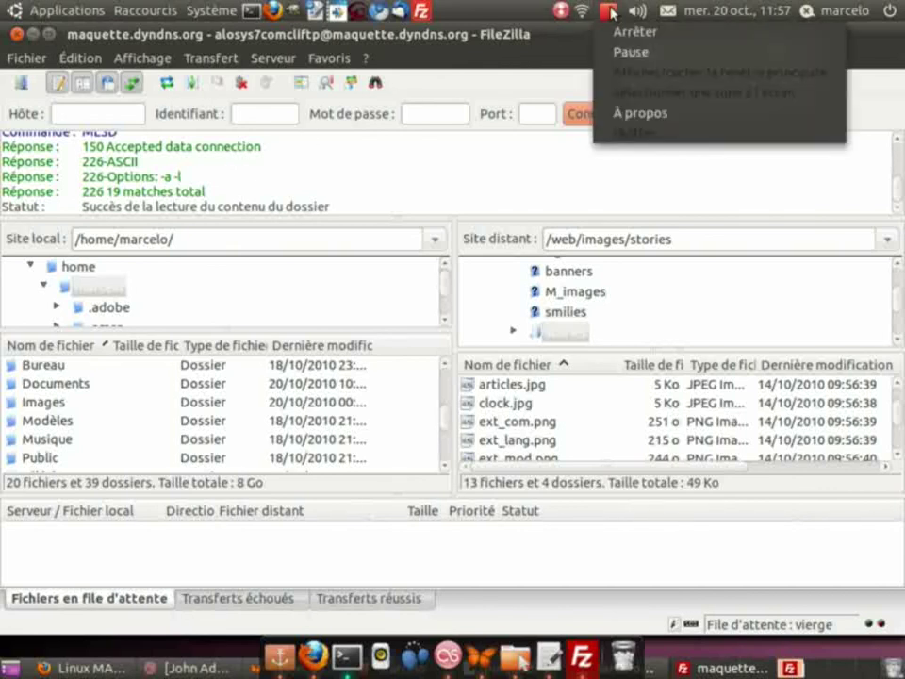
click(623, 31)
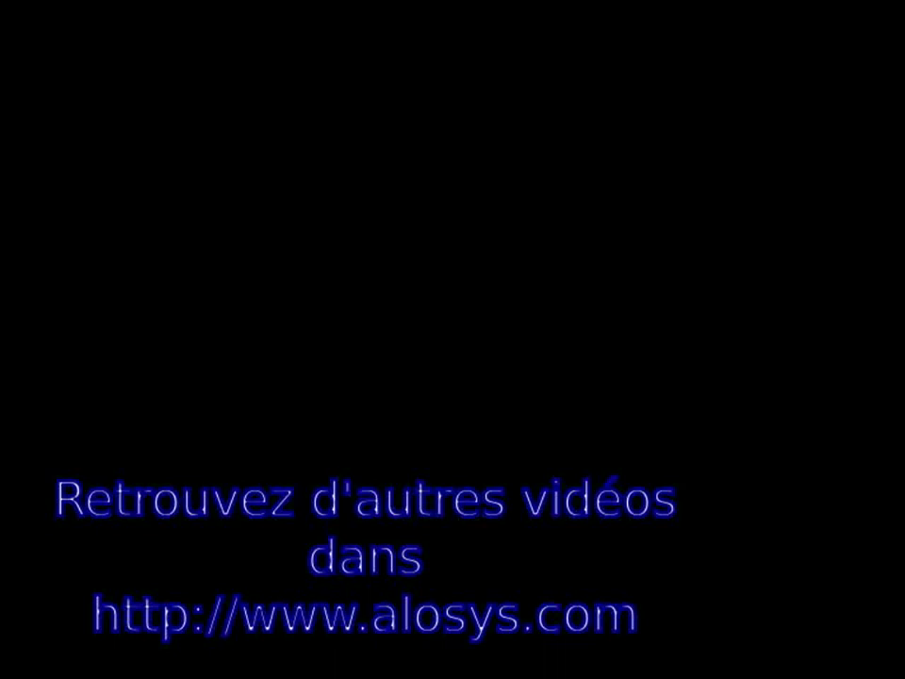